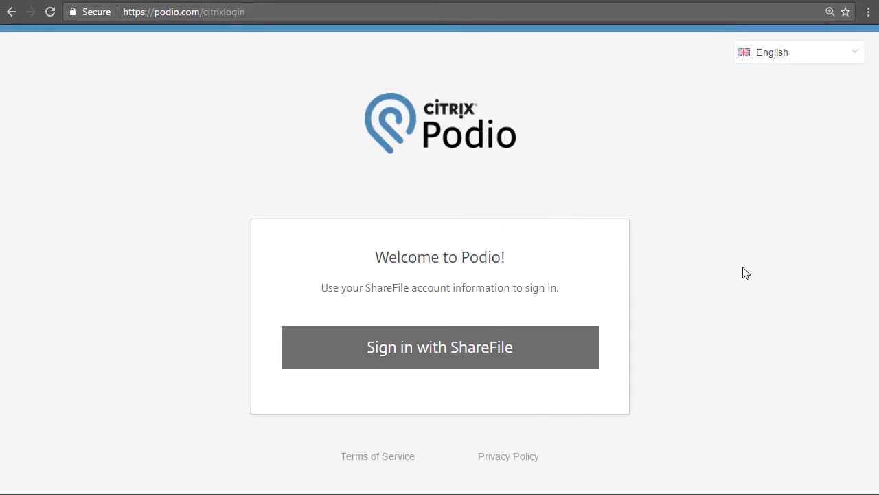
Choose ShareFile sign-in and begin entering the ShareFile account email address.
click(561, 364)
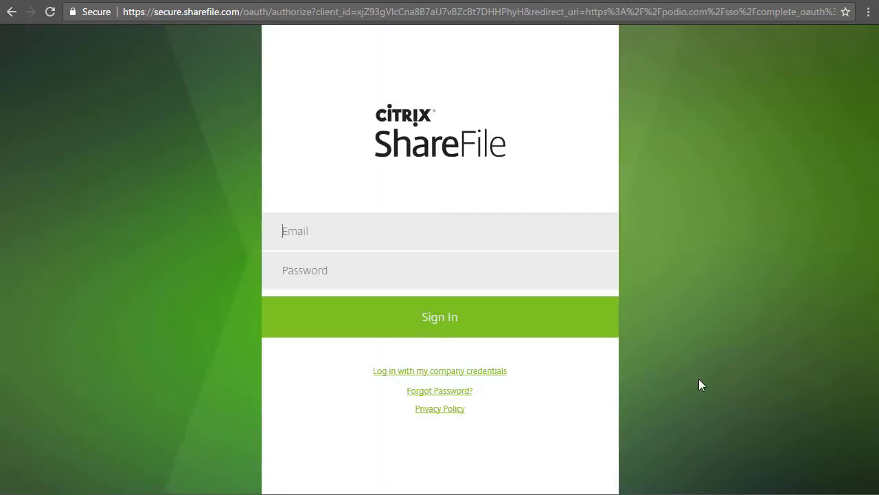
text(johndoe@)
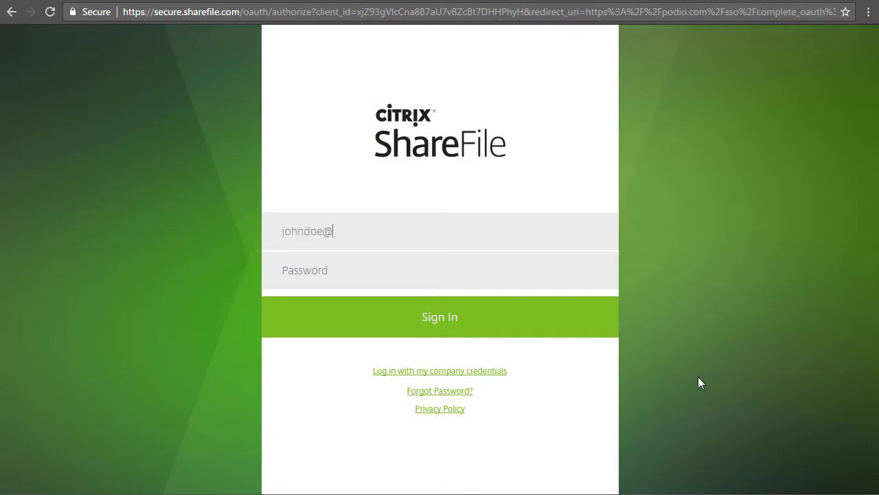
text(*****)
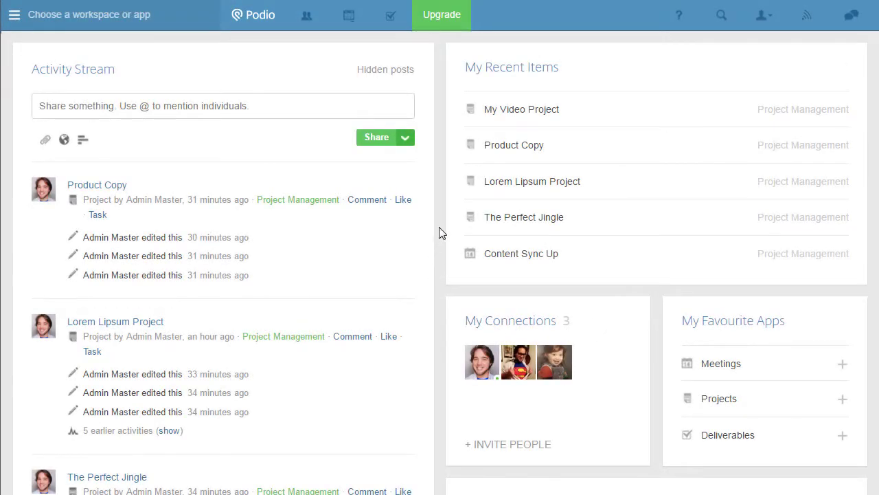
Open the Project Management workspace under the Acme organisation from the workspace list.
click(186, 16)
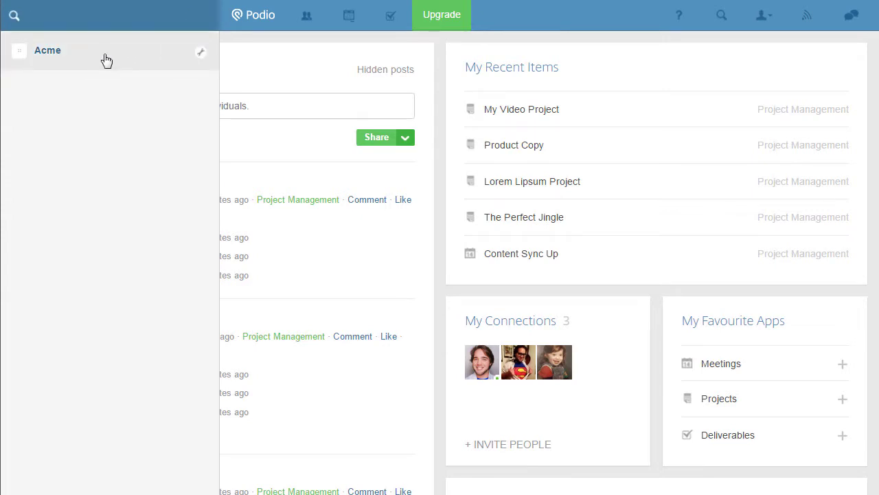
click(105, 61)
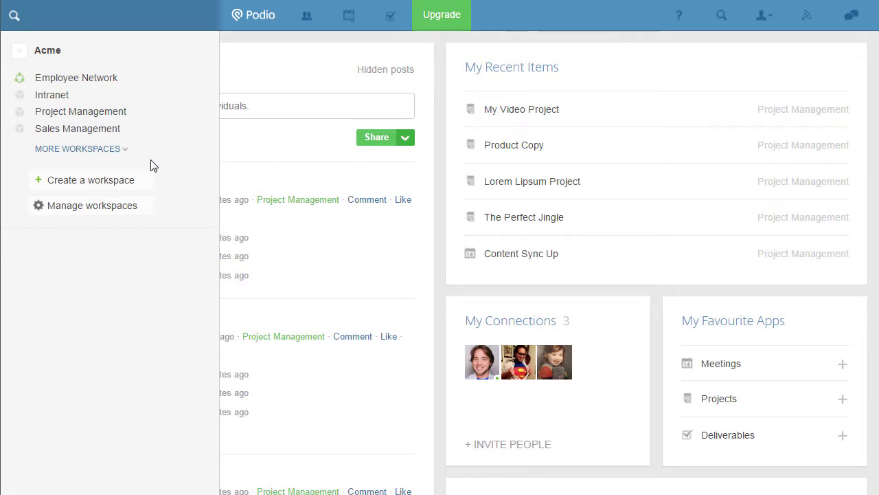
click(122, 114)
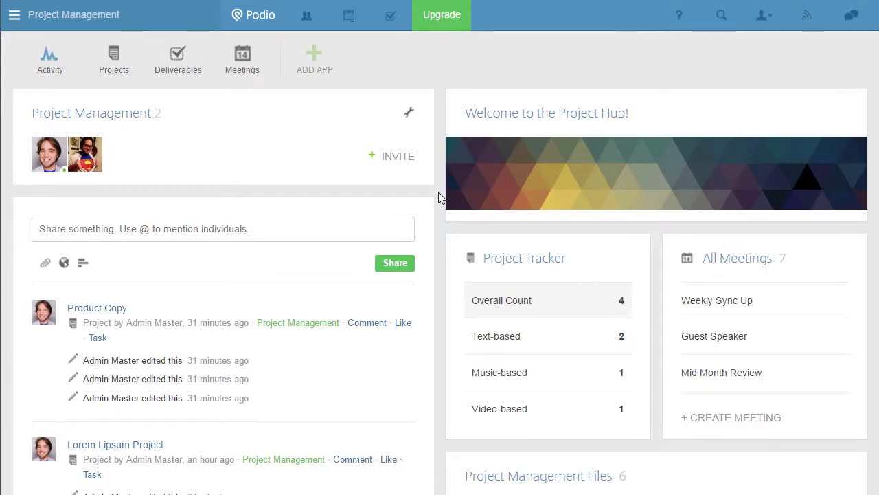
Browse the Projects, Deliverables and Meetings apps, then return to the four Projects cards.
click(115, 68)
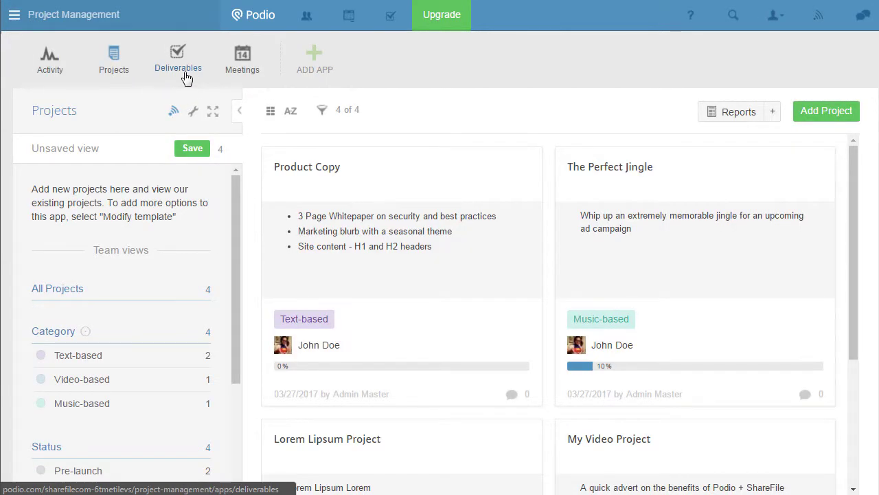
click(185, 76)
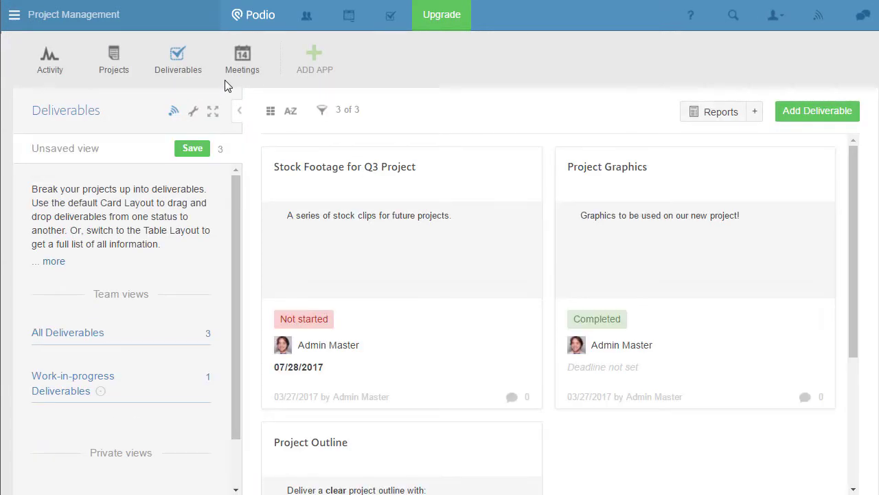
click(248, 77)
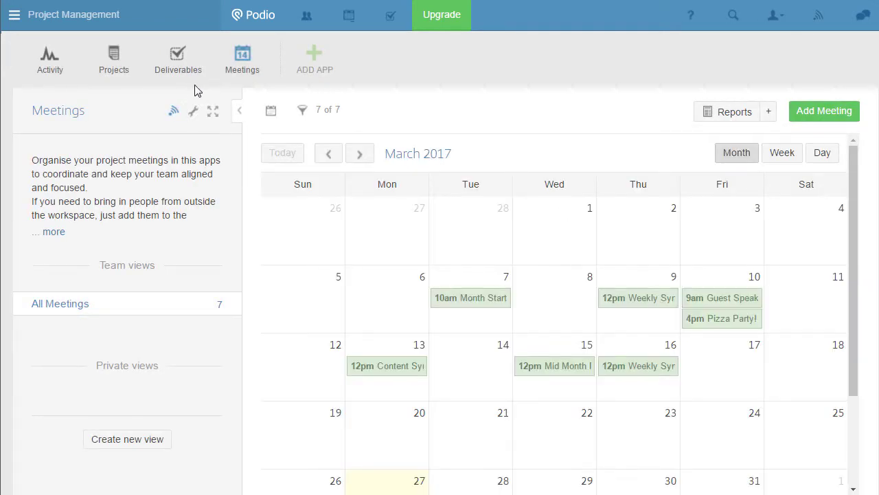
click(318, 67)
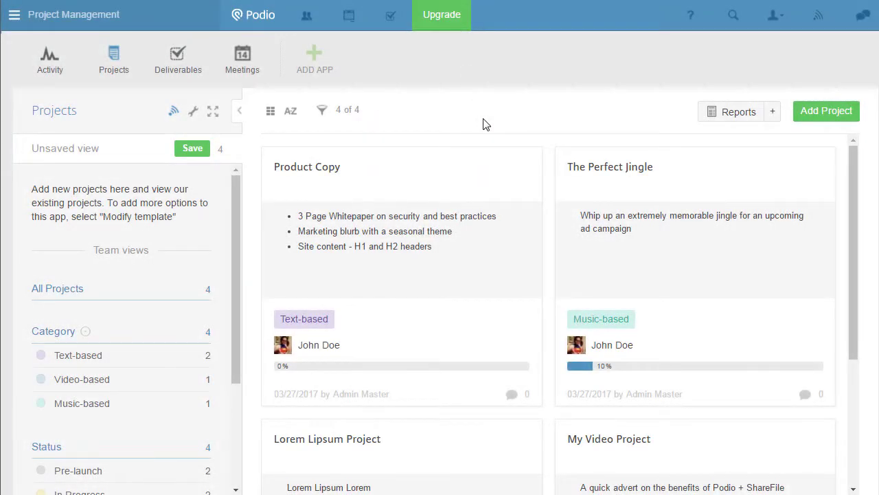
Post 'Gimme an update on this!' as a comment on The Perfect Jingle project.
click(687, 174)
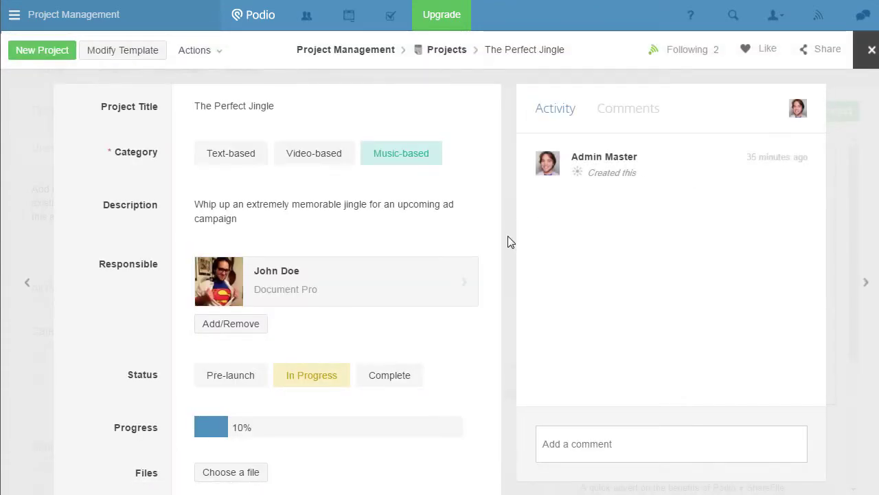
click(602, 449)
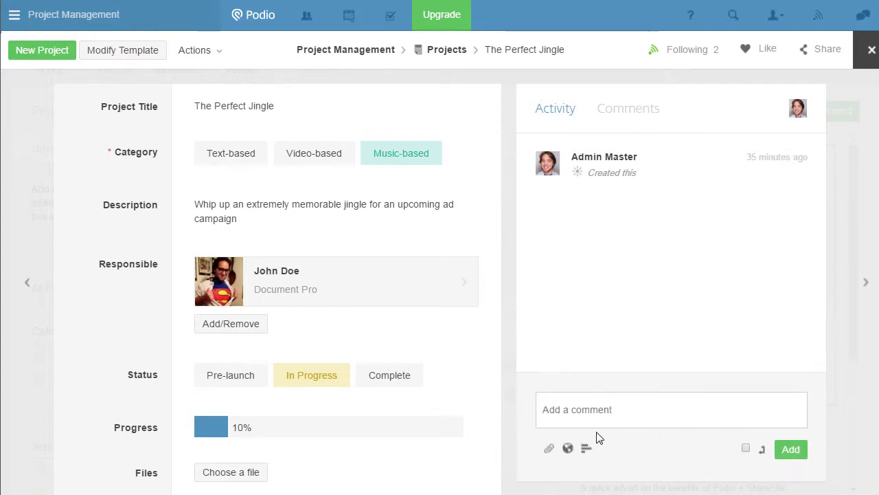
text(Gimme an update on this!)
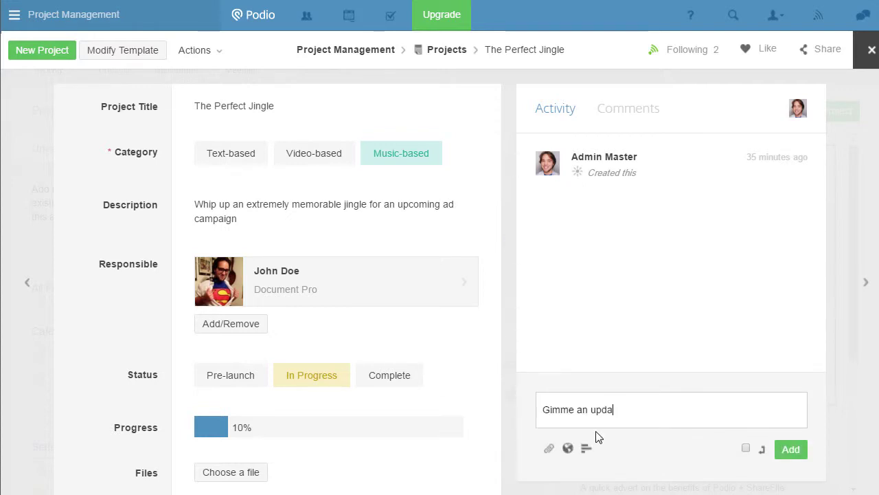
click(790, 456)
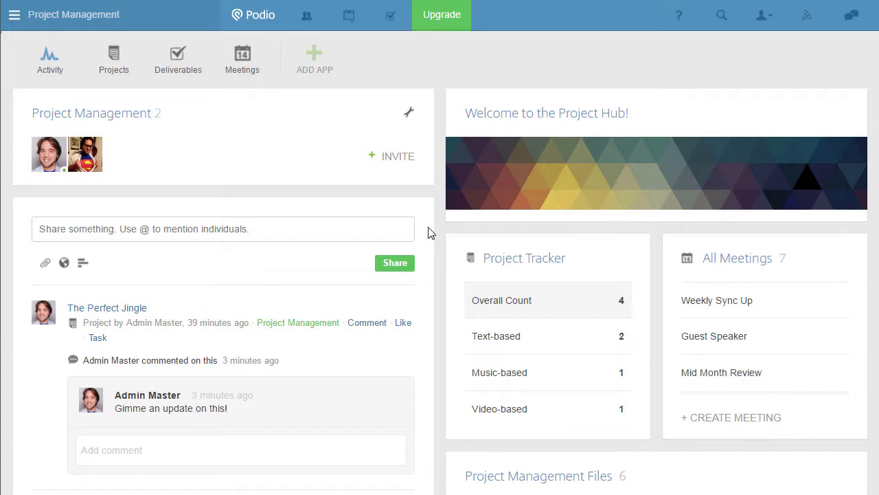
Invite a contact from the ShareFile contacts list to Project Management as Workspace admin.
click(398, 156)
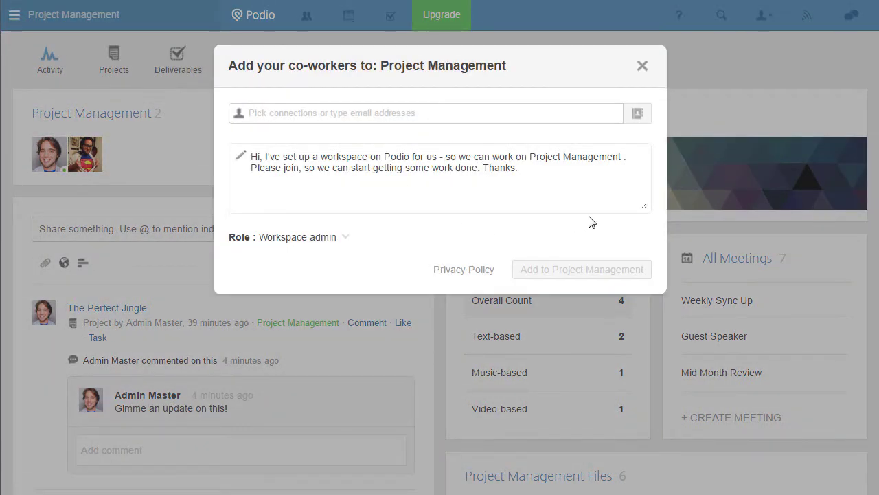
click(637, 114)
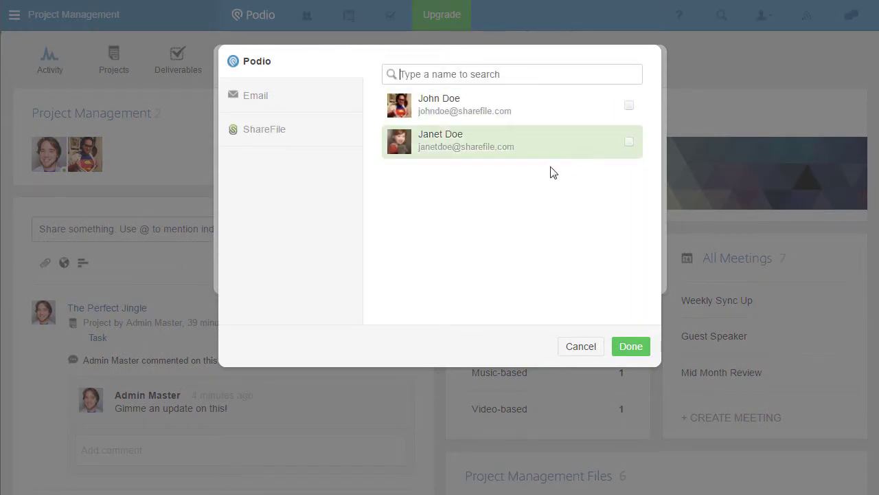
click(284, 138)
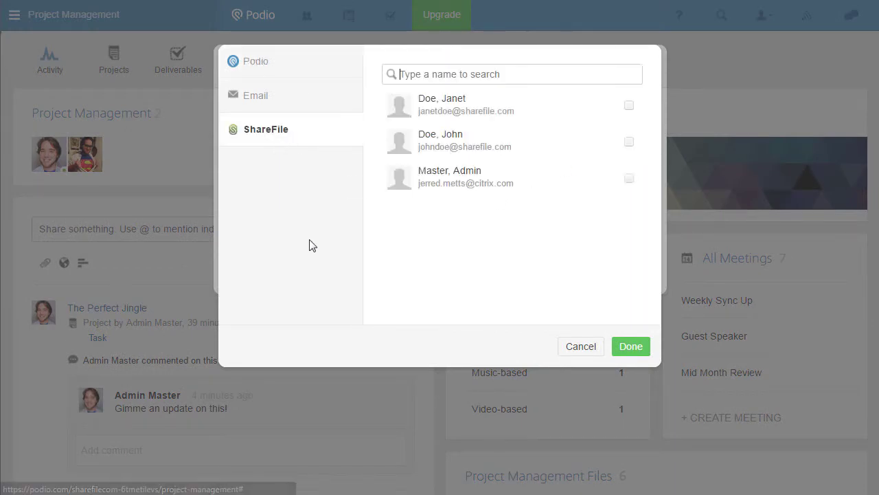
click(629, 107)
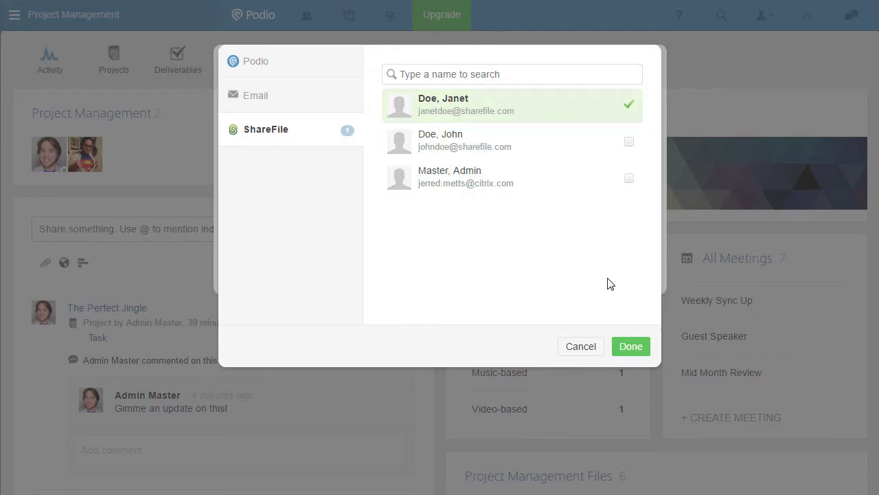
click(636, 338)
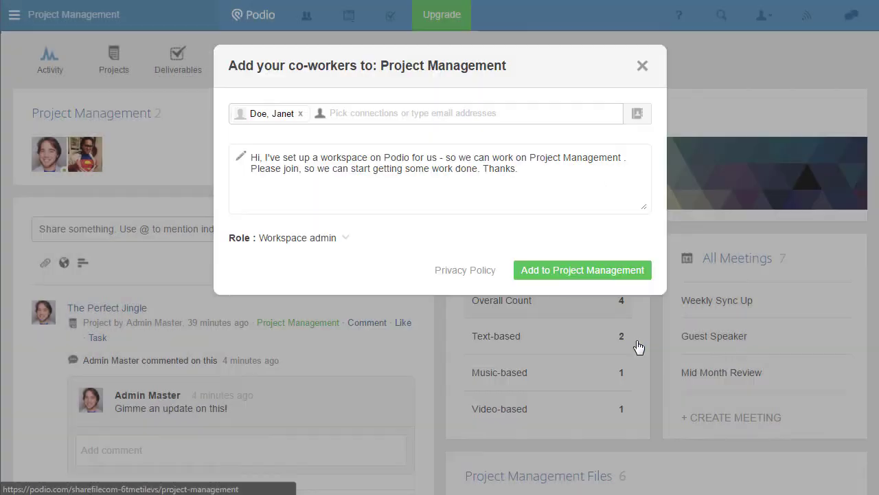
click(610, 279)
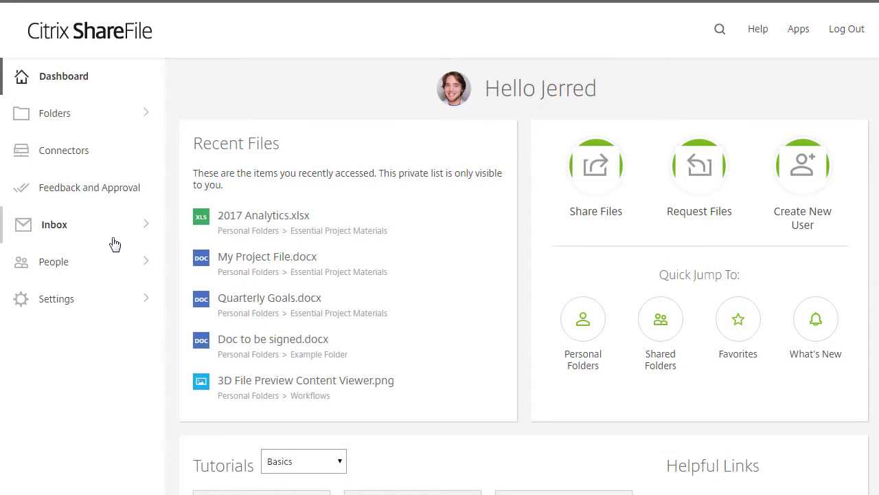
click(98, 264)
click(105, 301)
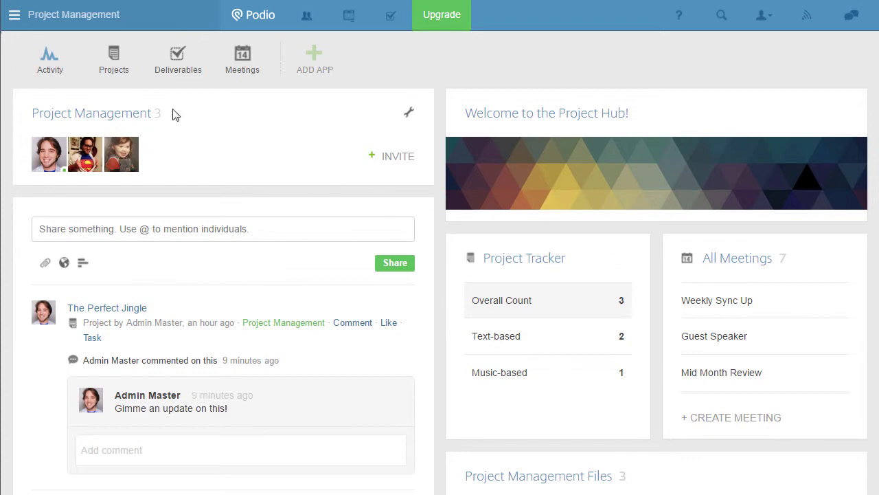
Start a new project in the Projects app, titling it My Video Project.
click(118, 67)
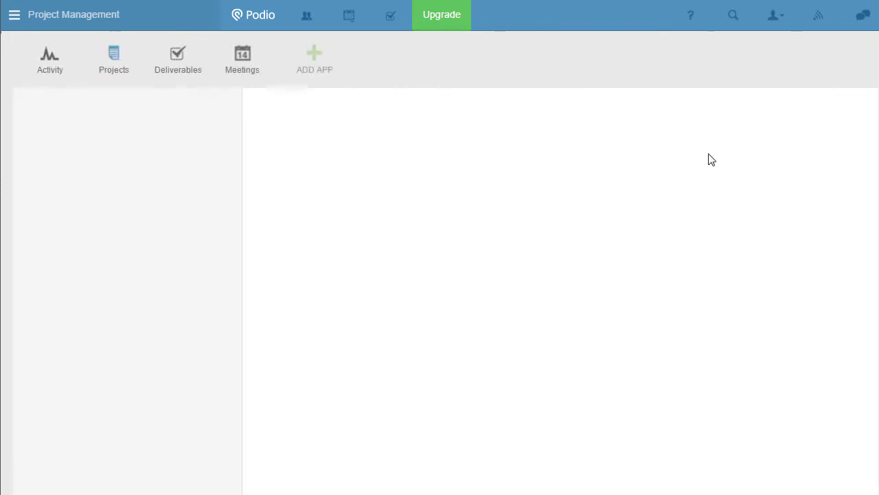
click(823, 114)
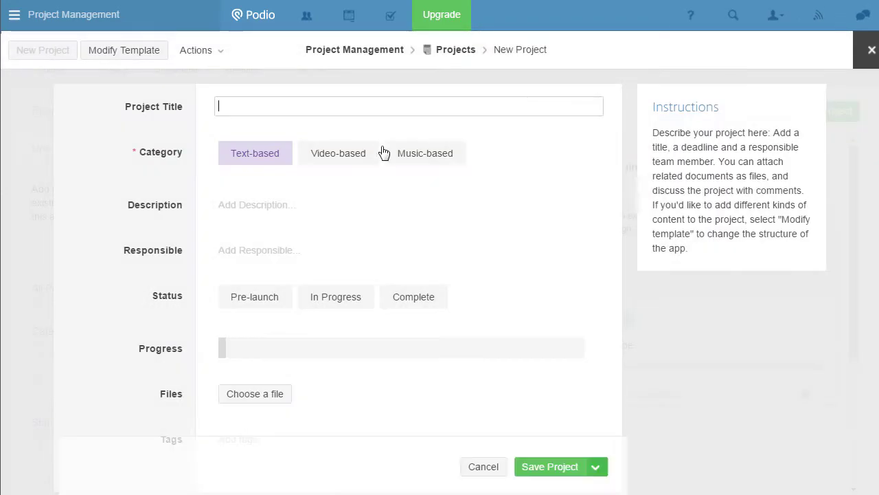
text(My Video Project)
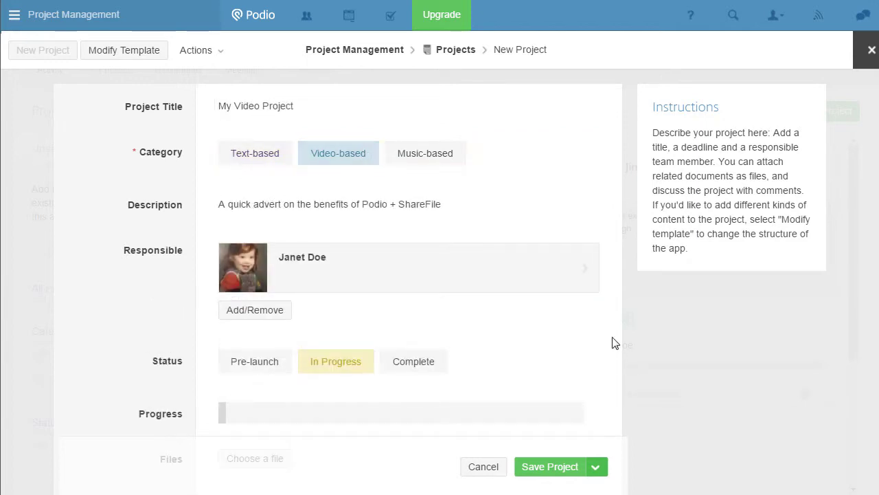
scroll(614, 343, down, 2)
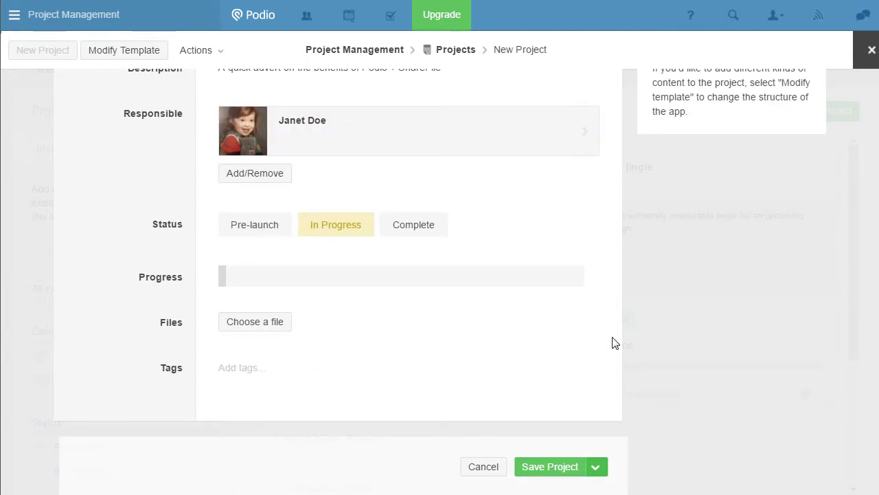
Attach Background Music.mp3, Intro Transition Mid.mp4 and Title Graphic.jpg from ShareFile's Project Files, agreeing to share them.
click(283, 328)
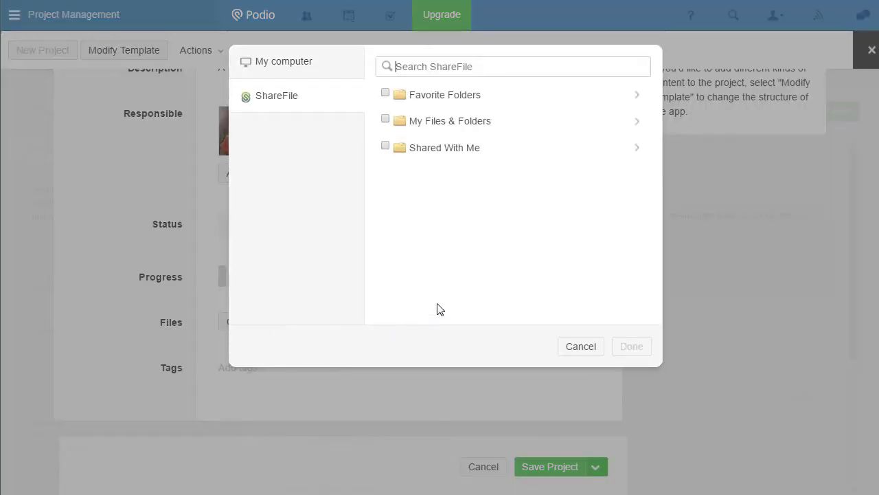
click(473, 124)
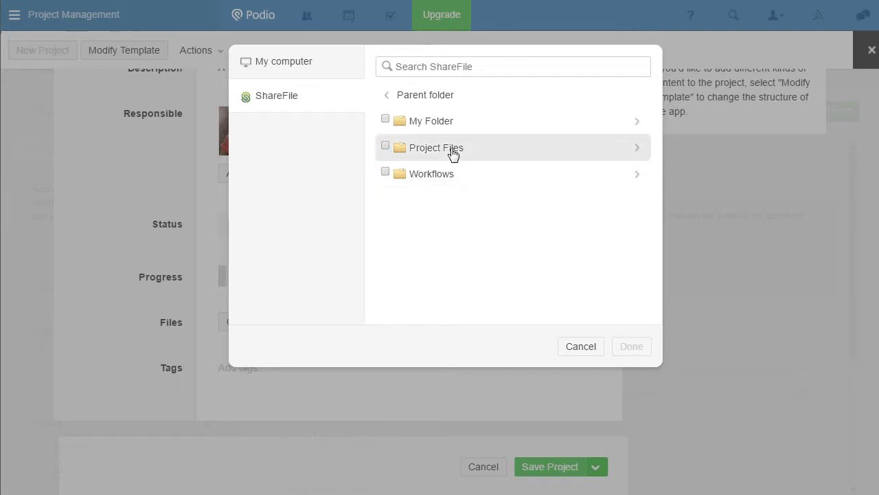
click(452, 151)
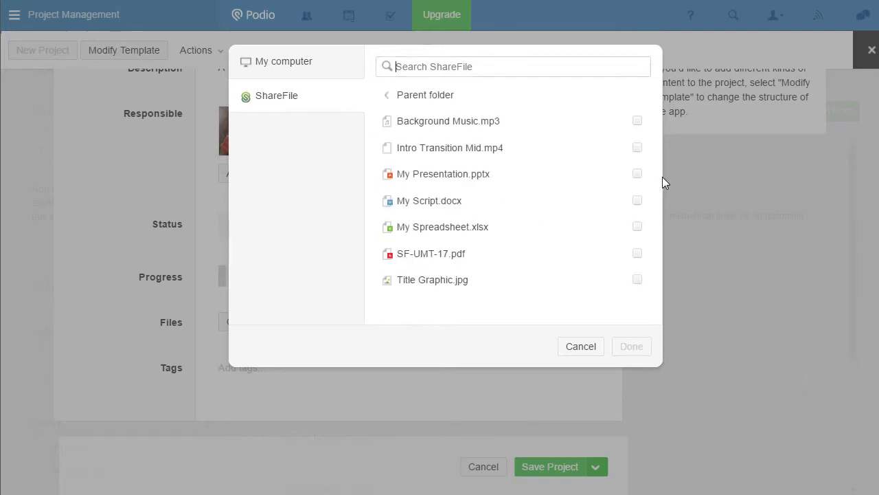
click(638, 124)
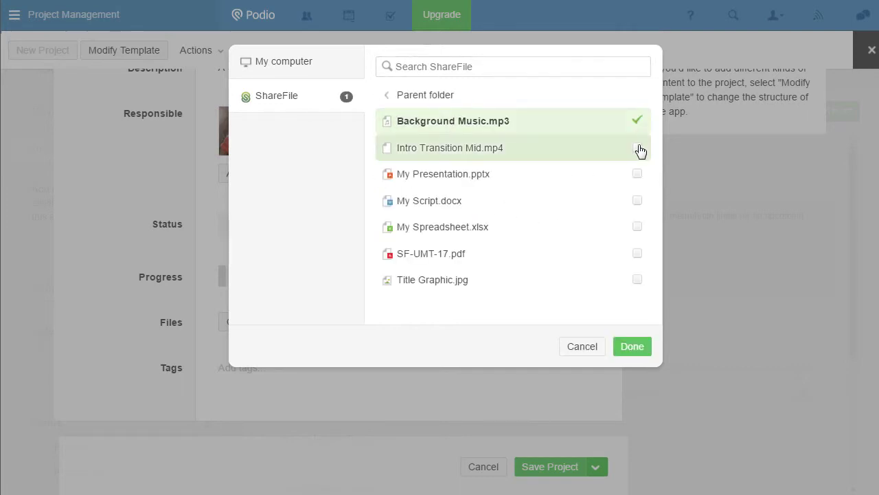
click(637, 149)
click(636, 281)
click(635, 347)
click(305, 161)
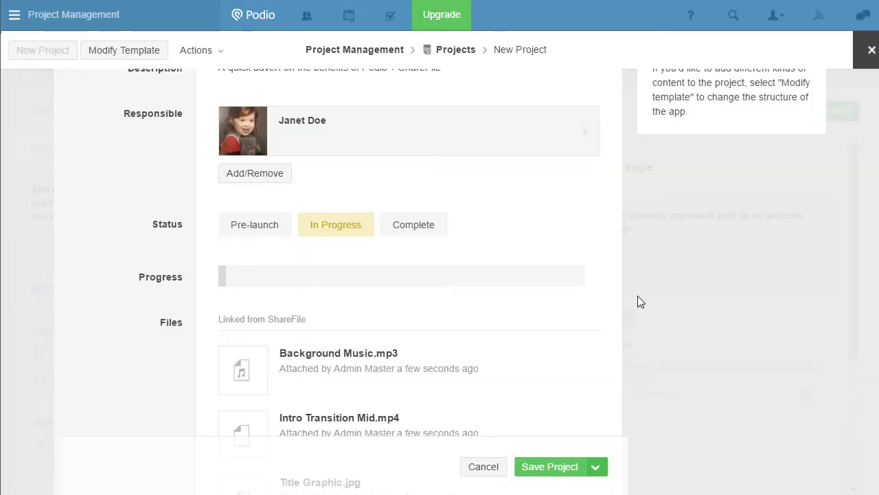
scroll(639, 295, down, 2)
scroll(638, 301, up, 4)
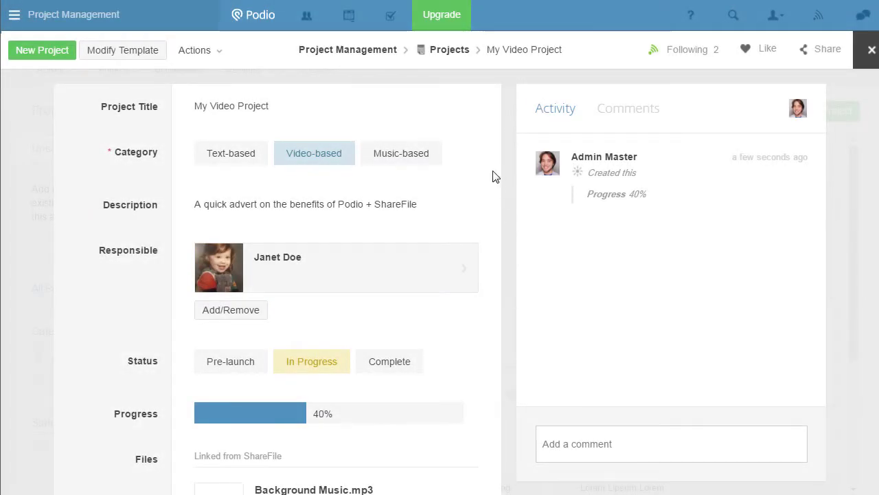
Insert Number and Location fields below Category in the Projects template and save it.
click(151, 64)
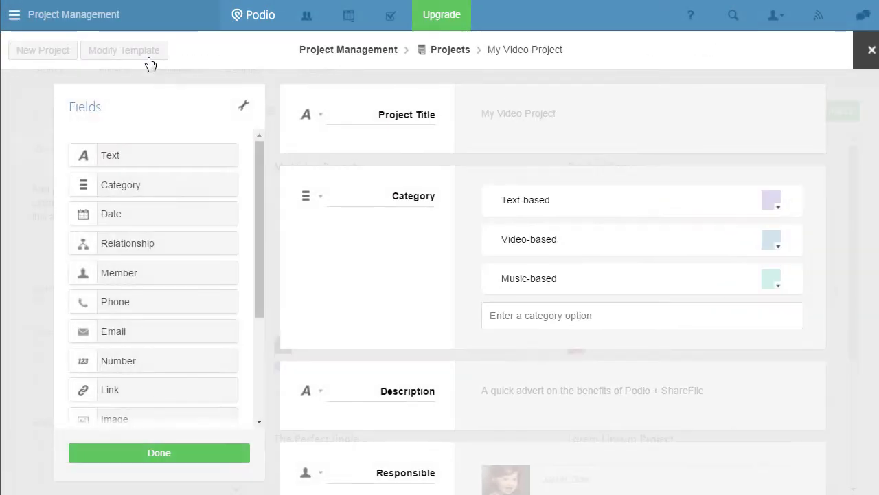
scroll(190, 268, down, 3)
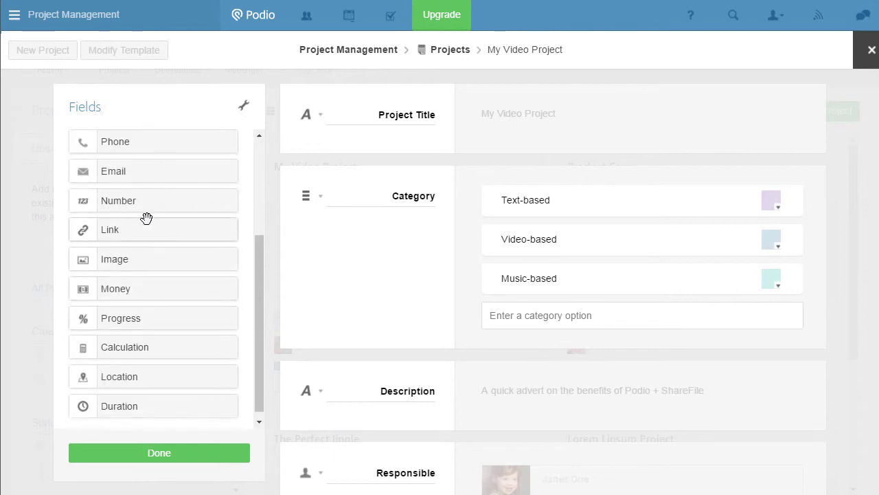
drag(135, 200, 417, 382)
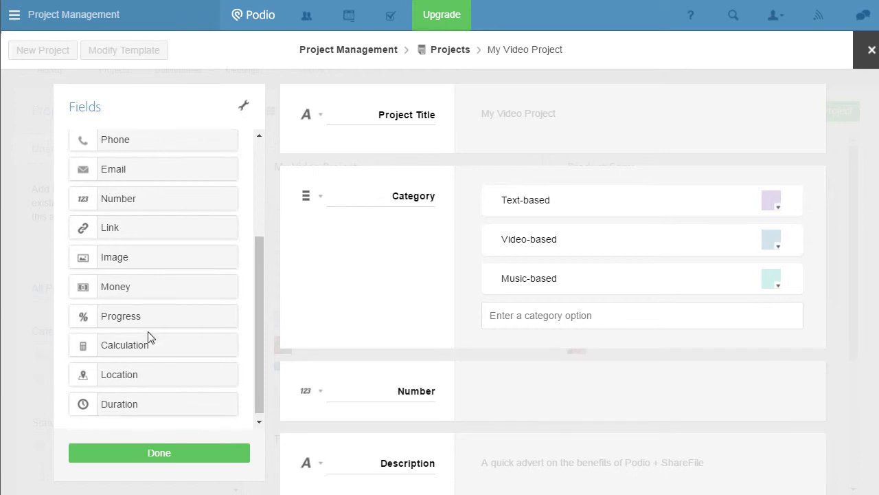
scroll(145, 350, down, 1)
drag(195, 375, 324, 377)
click(206, 453)
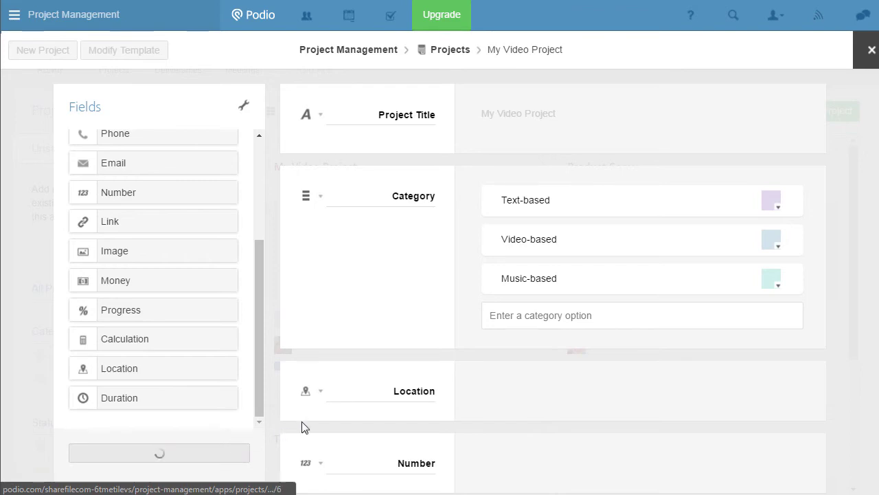